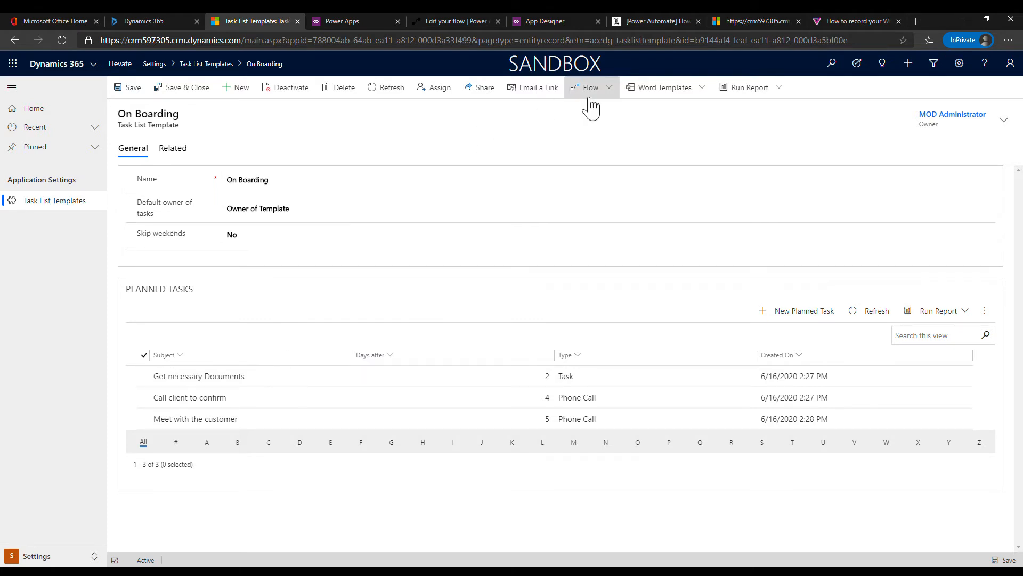
- View the flows available for the On Boarding template and the component types that can be created in the Clone solution
click(611, 92)
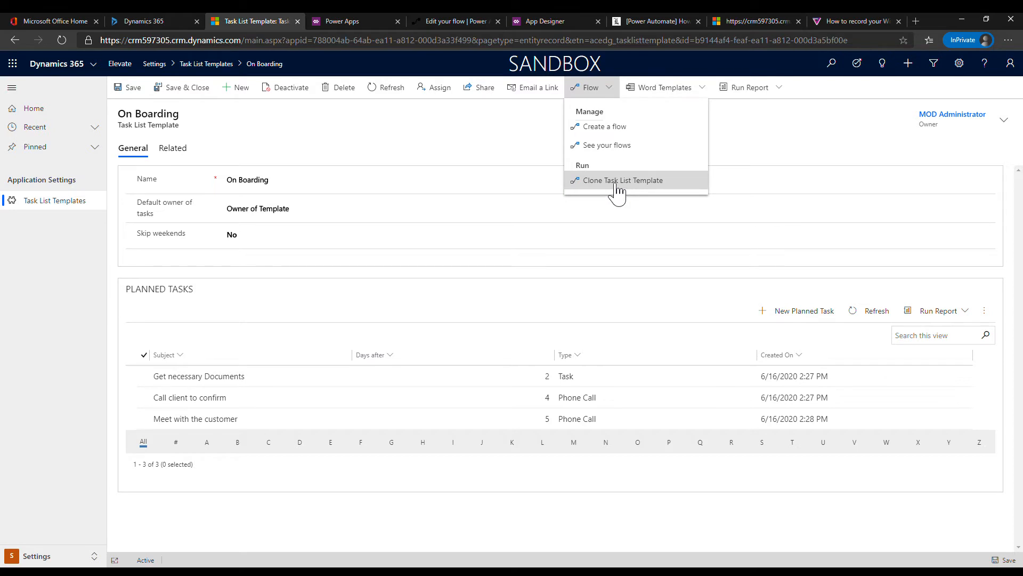
click(778, 139)
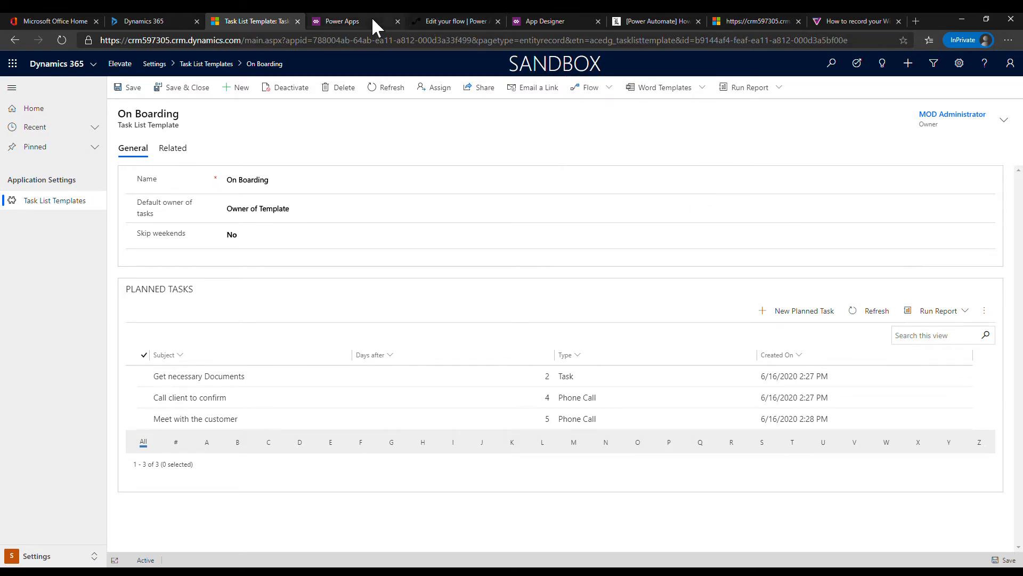
click(346, 21)
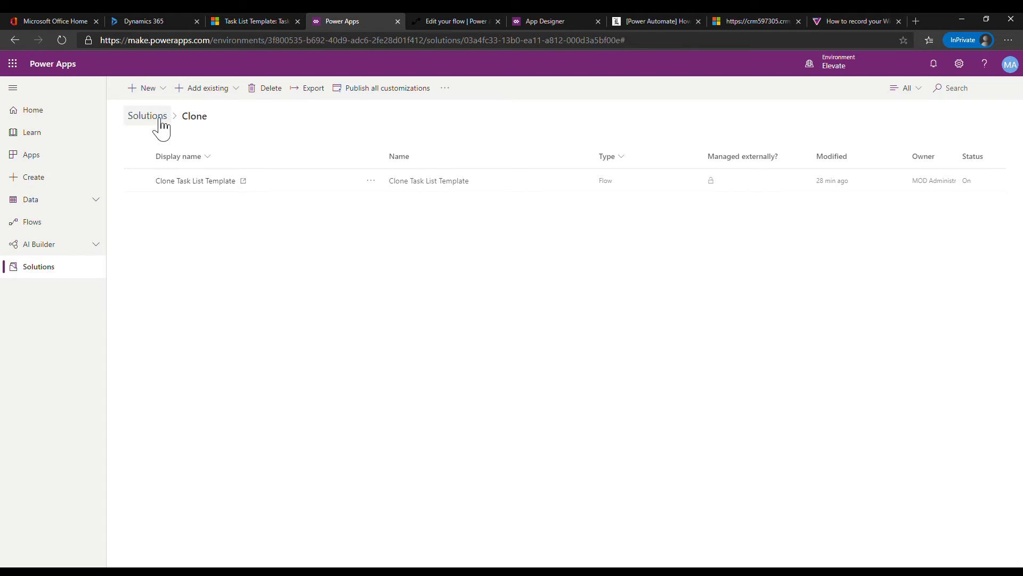
click(171, 94)
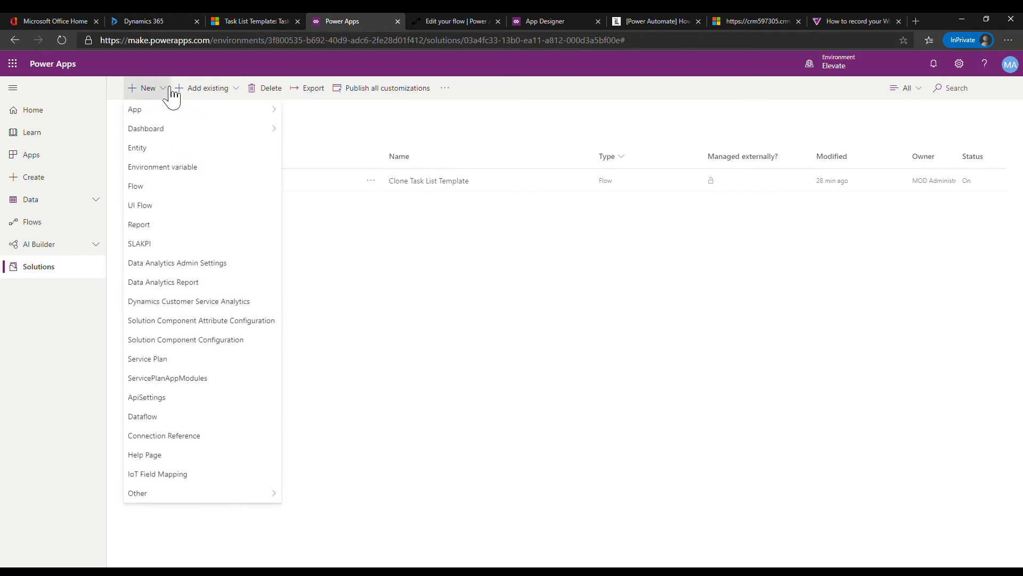
click(501, 279)
- Switch to the Clone Task List Template flow in Power Automate and check the Environment options of its record-selected trigger
click(440, 20)
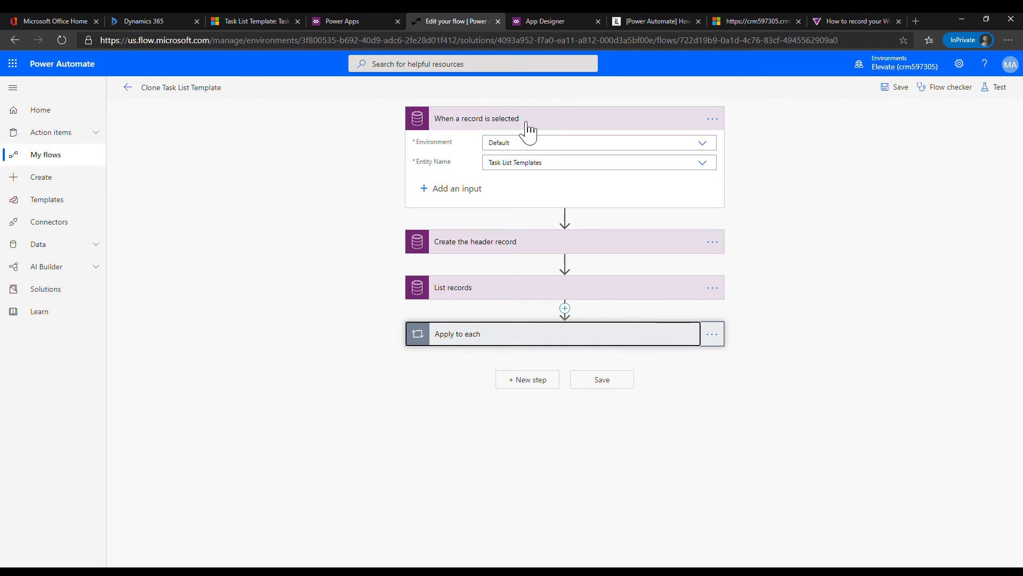
click(558, 150)
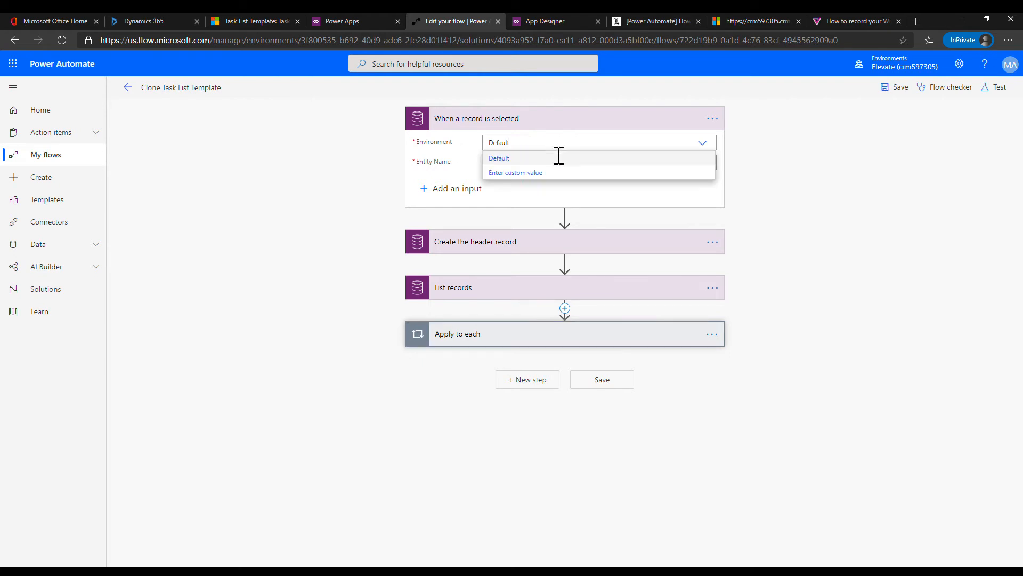
click(446, 171)
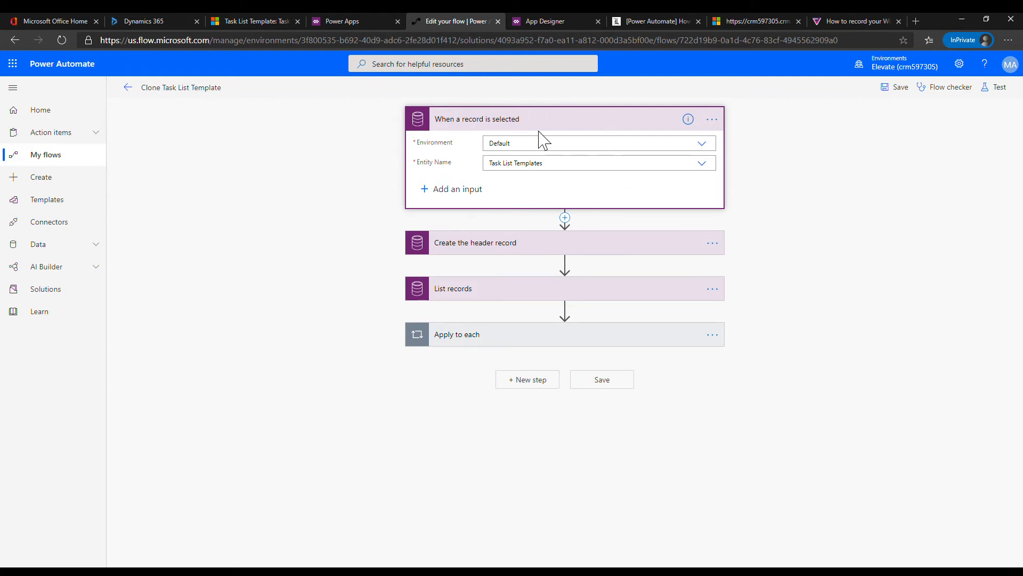
- Expand the Create the header record action and review how its Name, Default owner of tasks and Skip weekends fields are mapped
click(525, 249)
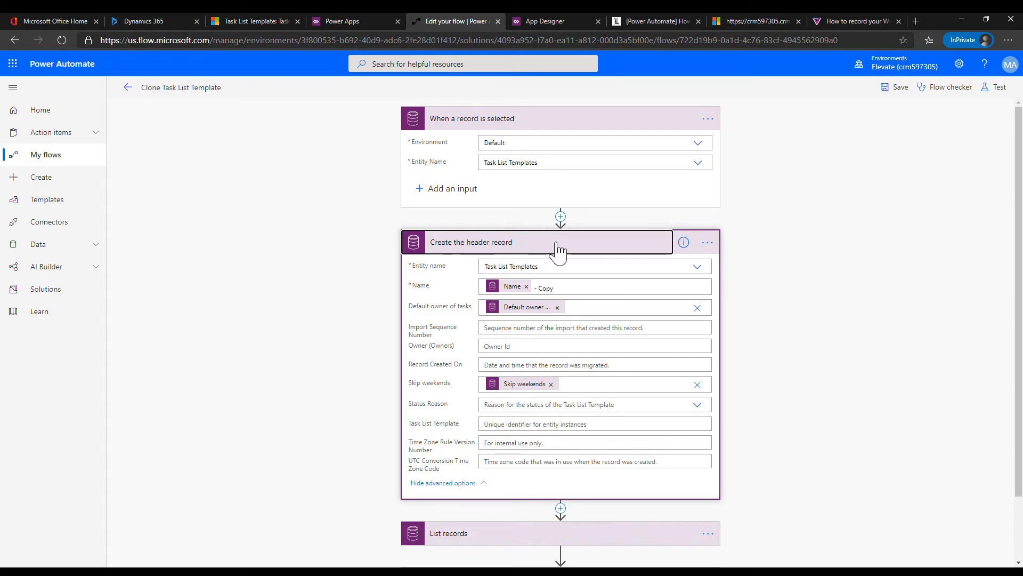
scroll(560, 250, down, 1)
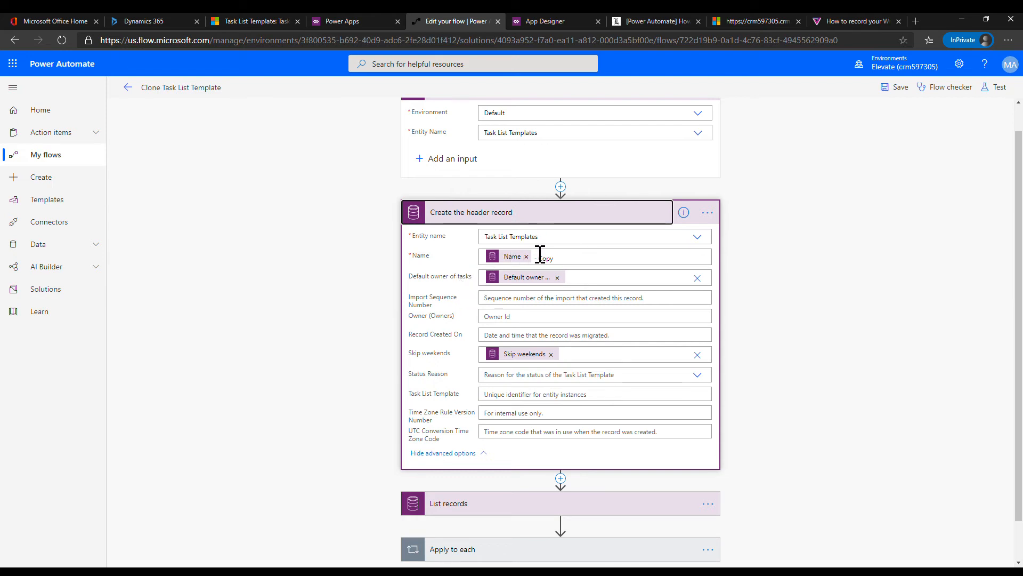
click(577, 263)
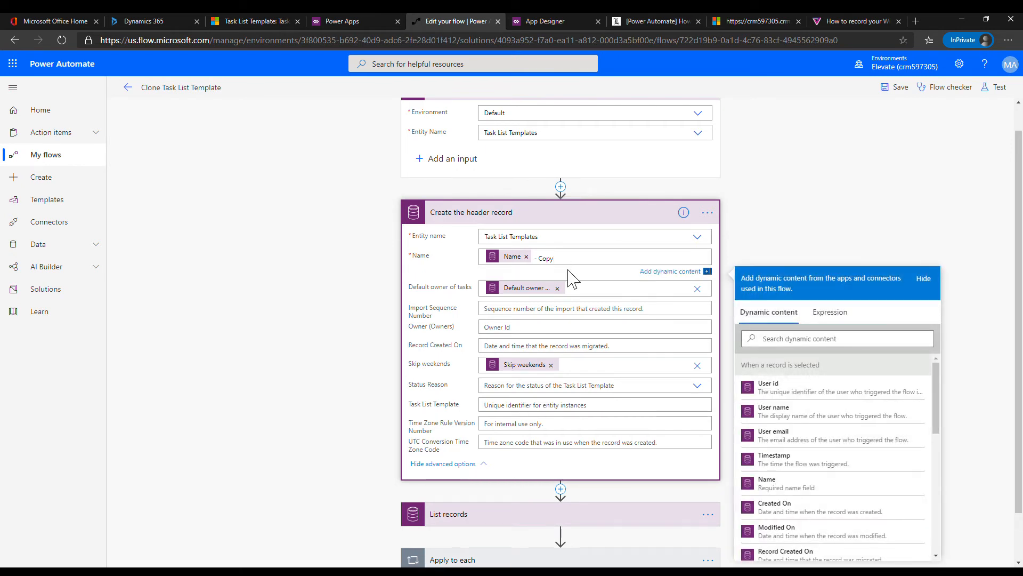
scroll(460, 300, down, 1)
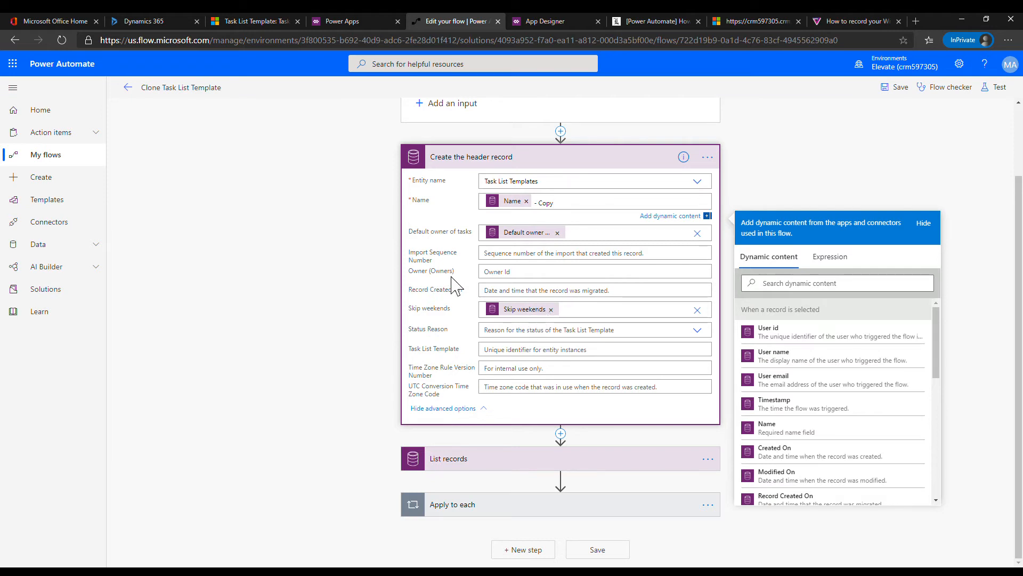
- Examine the List records action's Filter Query on the task list template lookup, comparing it with the planned task query in FetchXML Builder
click(509, 463)
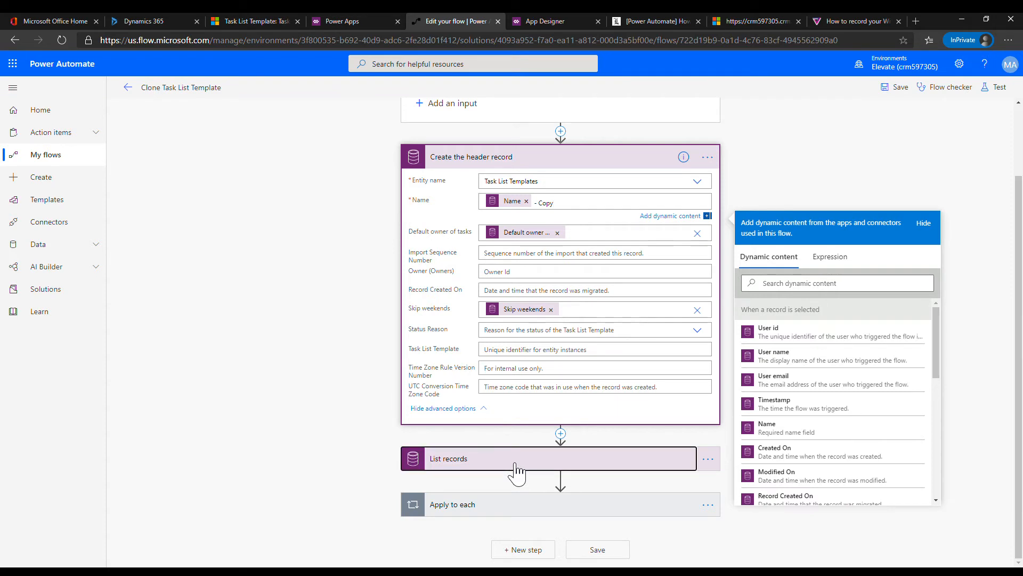
scroll(509, 469, down, 3)
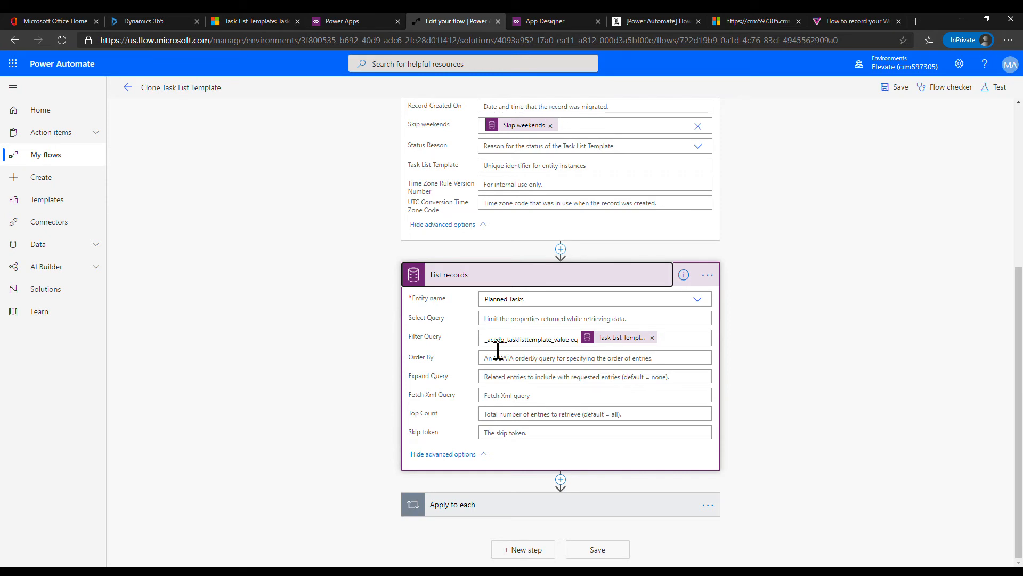
double_click(564, 350)
drag(552, 349, 491, 351)
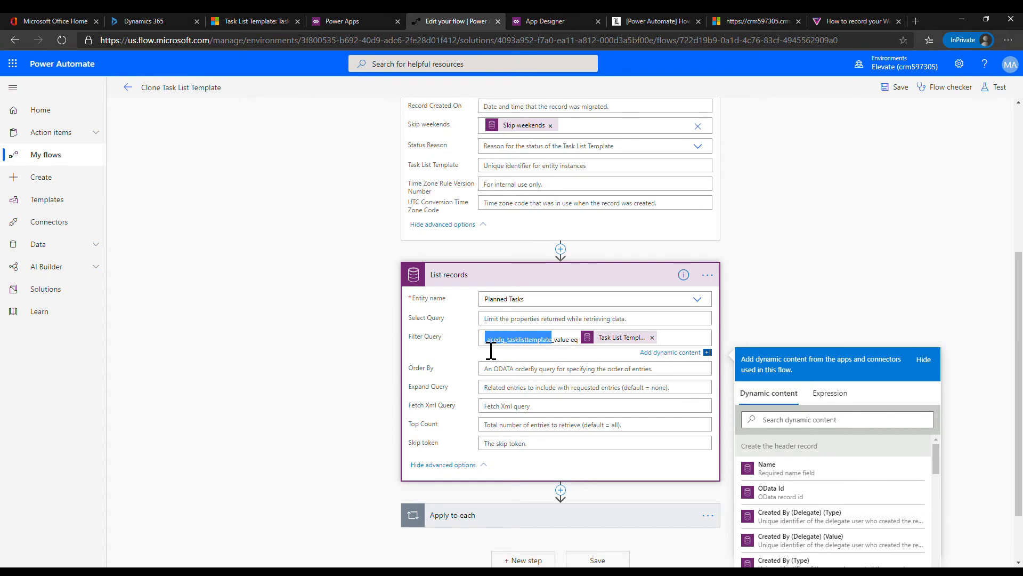
click(565, 349)
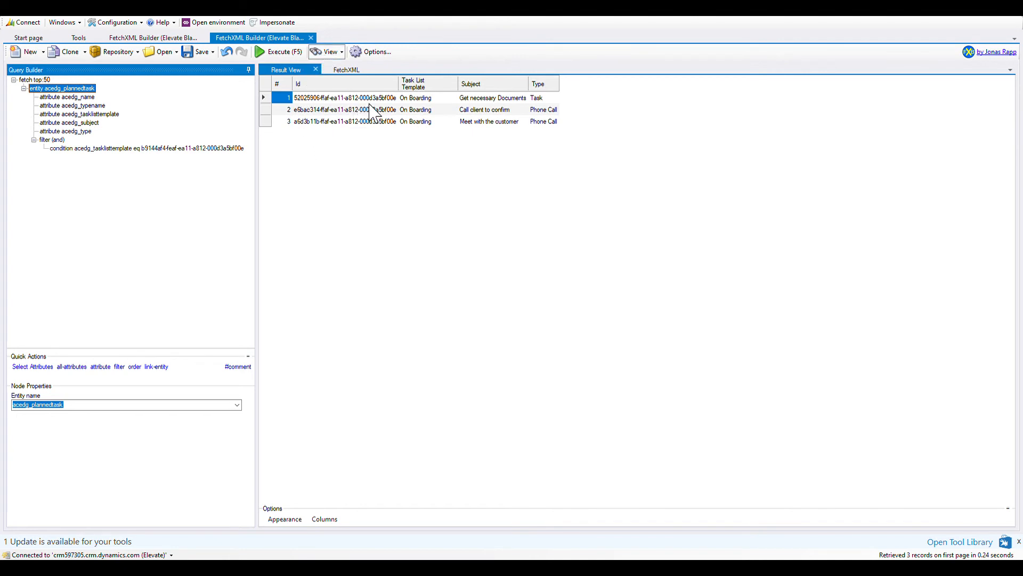
click(525, 175)
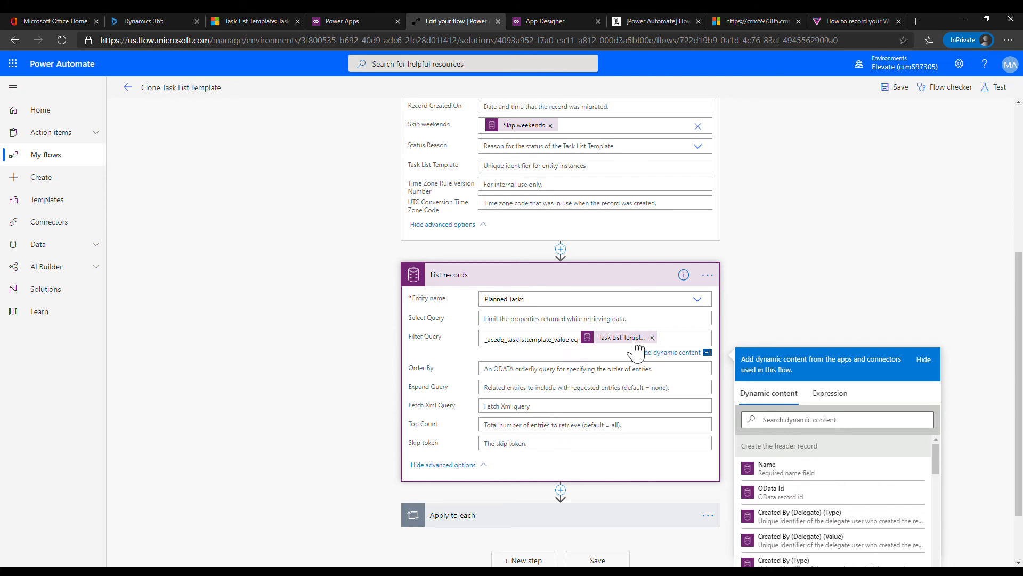
scroll(634, 346, down, 1)
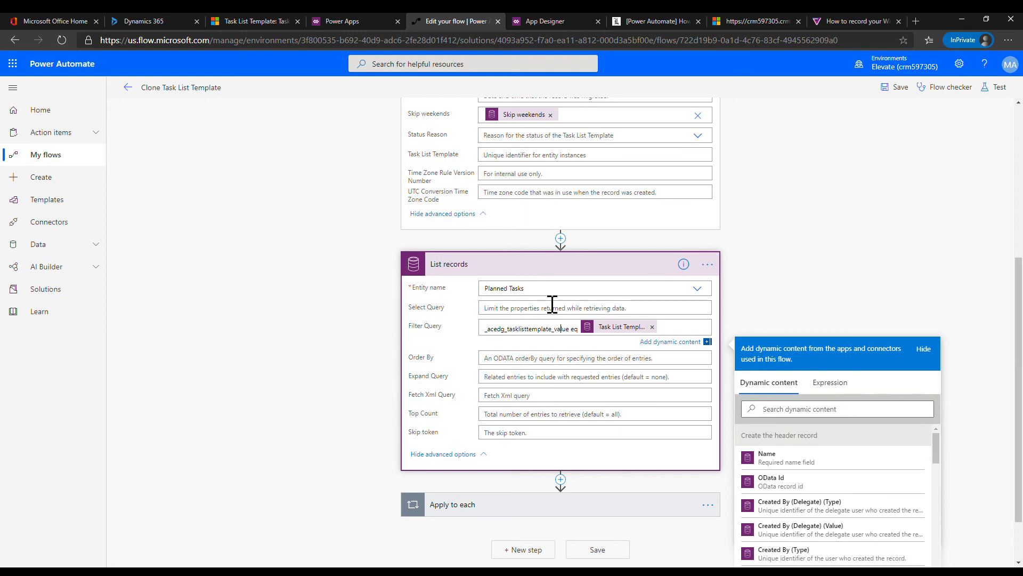
scroll(559, 327, down, 1)
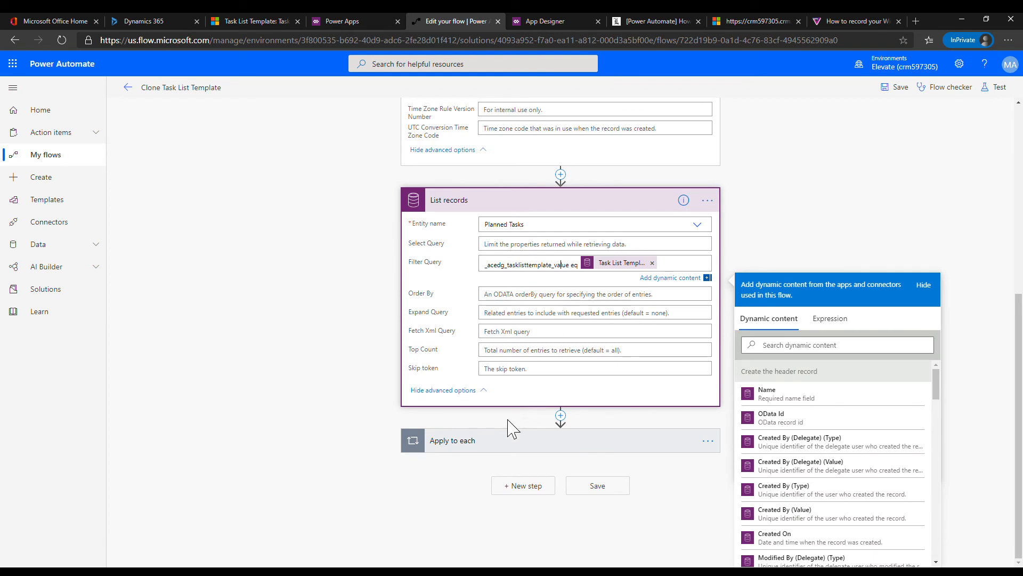
- Expand the Apply to each loop and review the Planned Tasks field mappings against the preceding header record and List records actions
click(509, 441)
scroll(480, 422, down, 2)
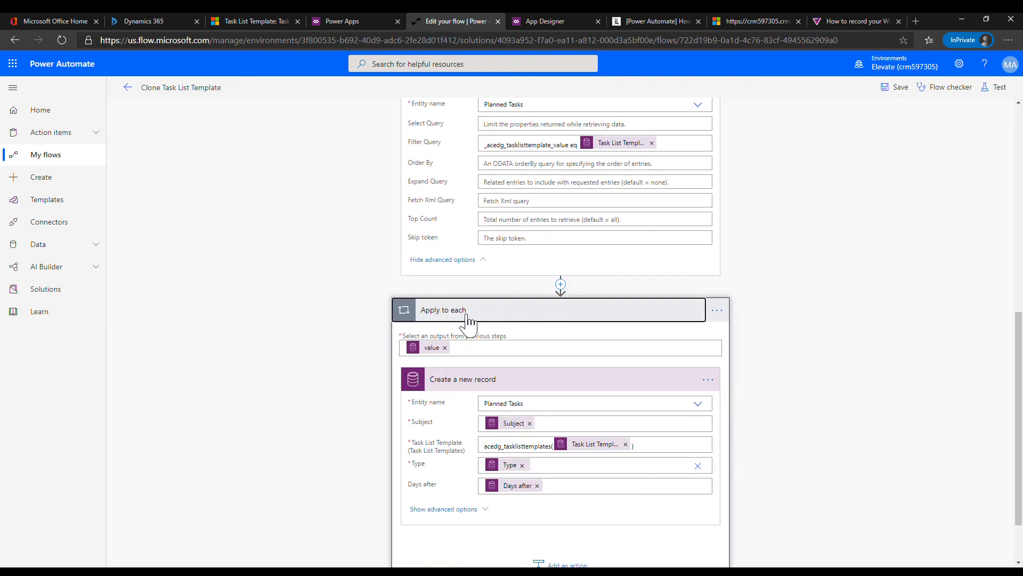
scroll(461, 323, down, 1)
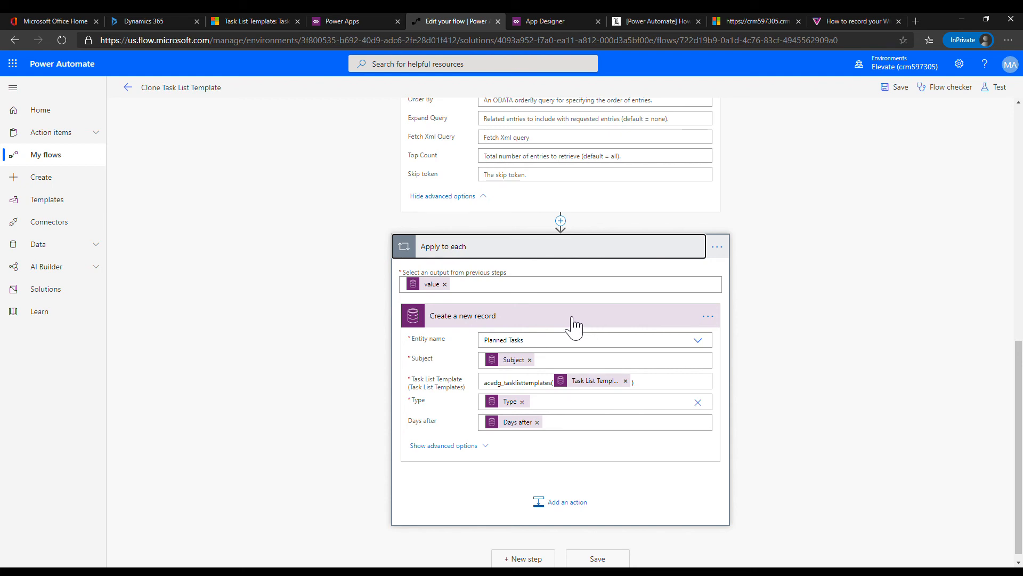
scroll(572, 315, down, 1)
scroll(572, 316, down, 1)
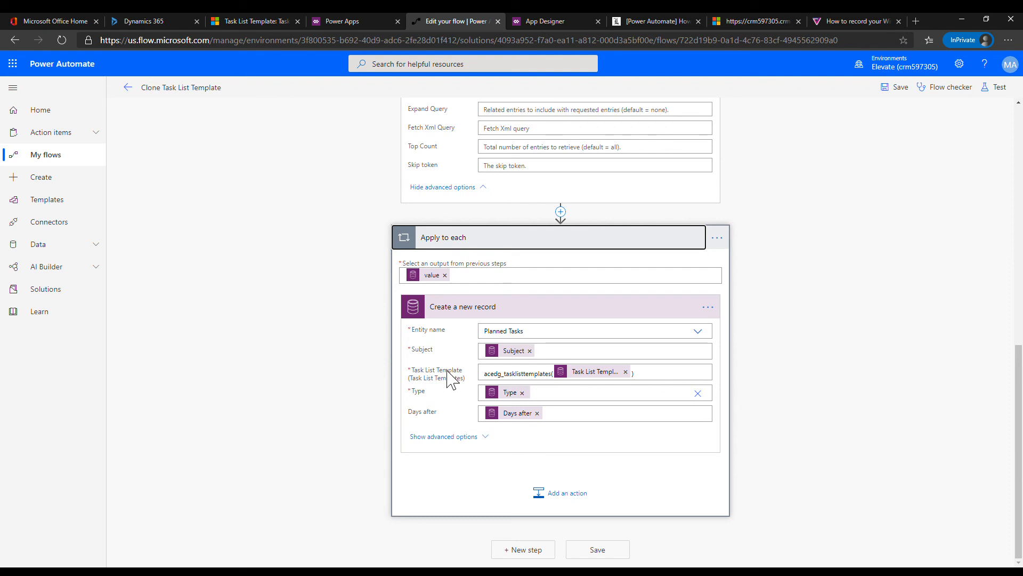
scroll(421, 197, up, 3)
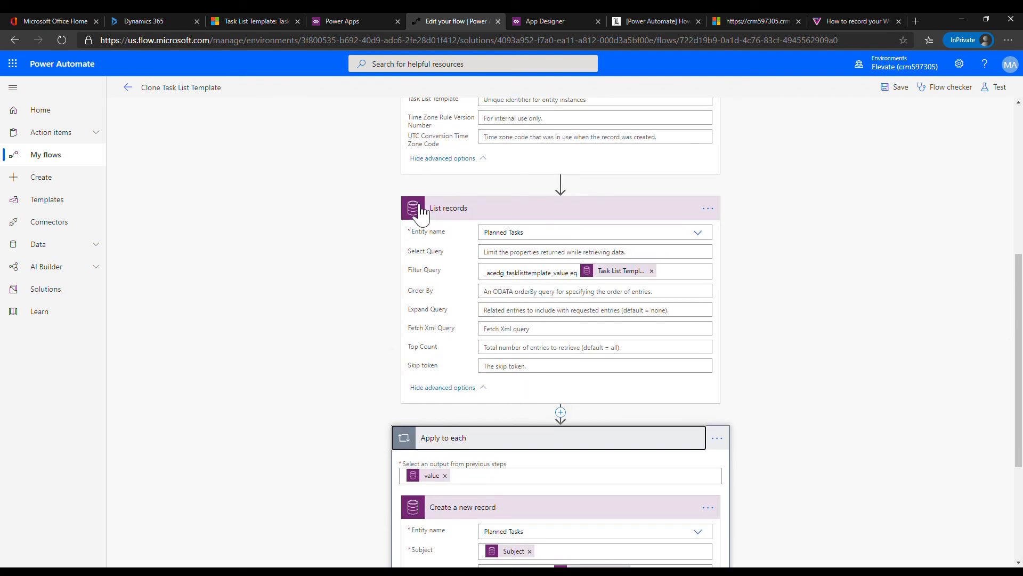
scroll(464, 205, up, 3)
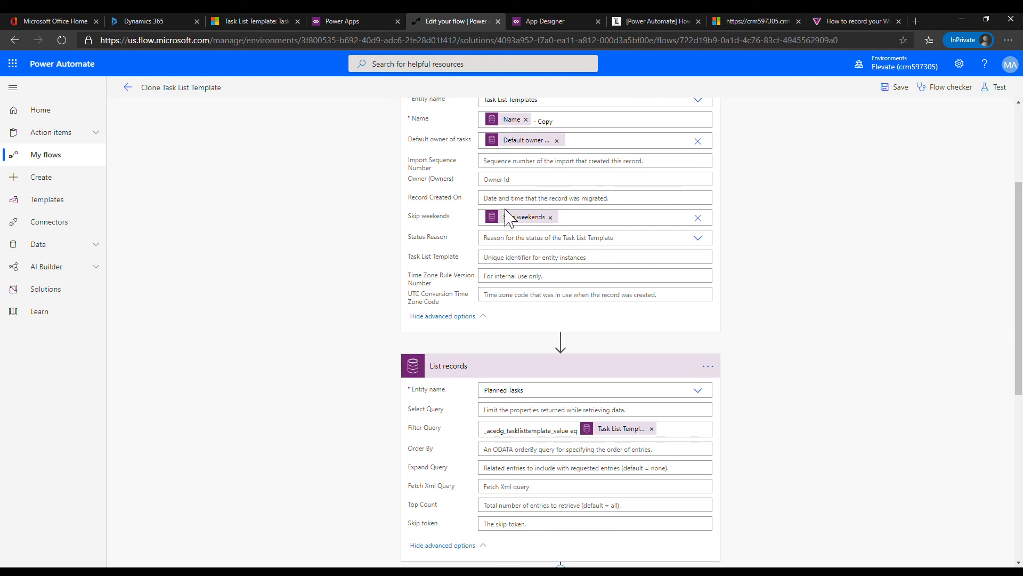
scroll(509, 215, down, 6)
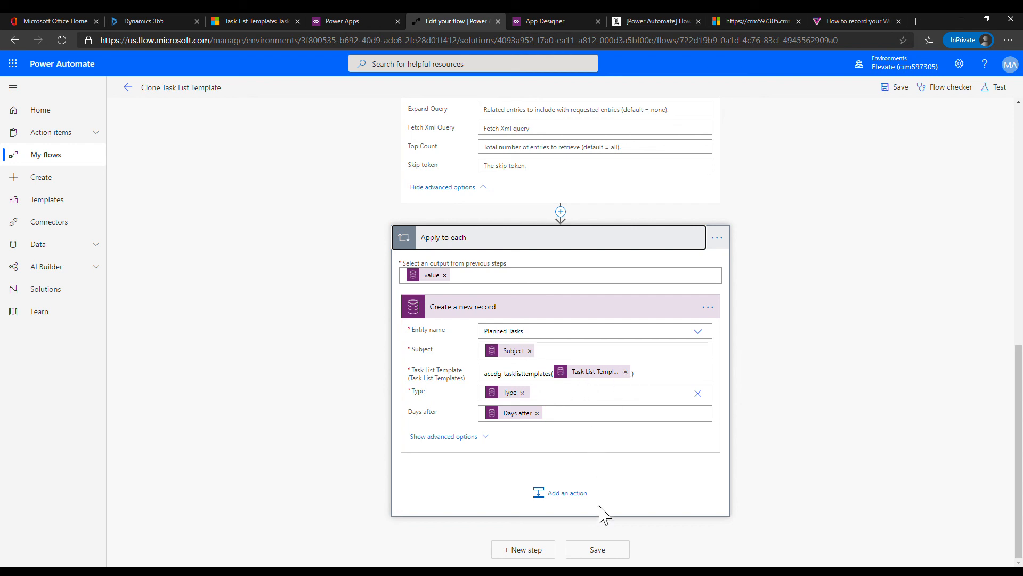
- Save the flow and open the On Boarding record from the Task List Templates list in Dynamics 365
click(602, 549)
click(265, 22)
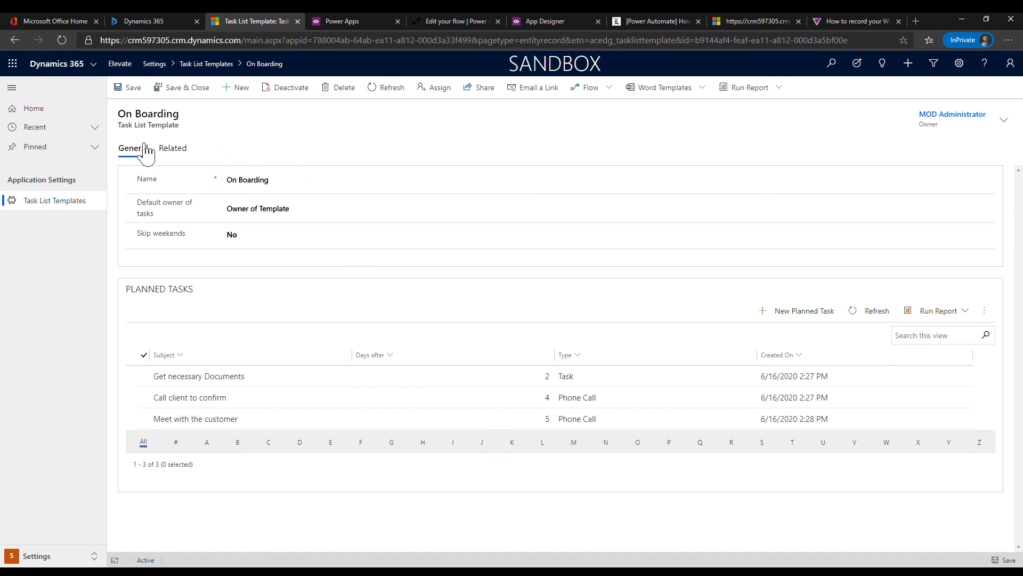
click(75, 202)
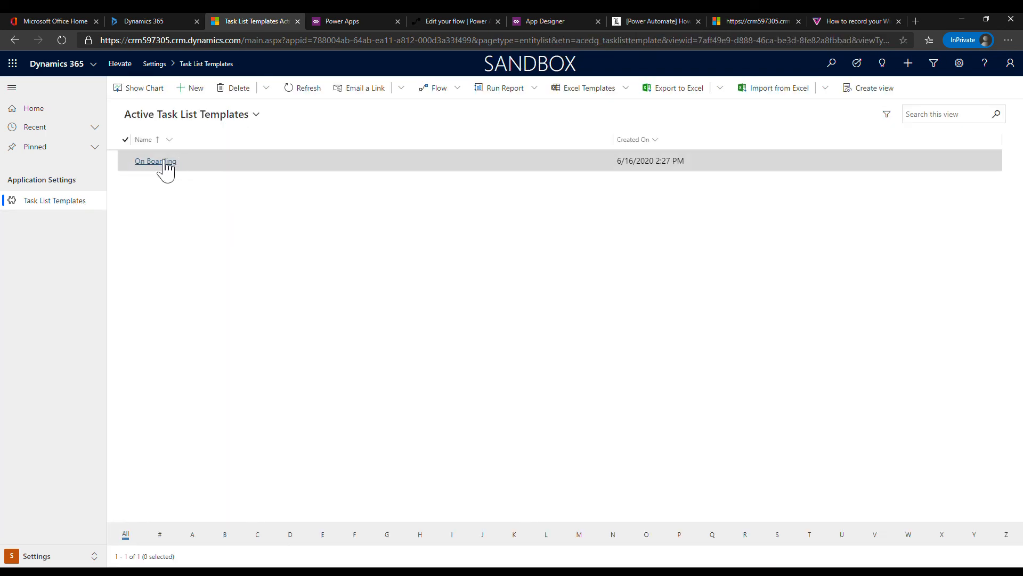
click(165, 162)
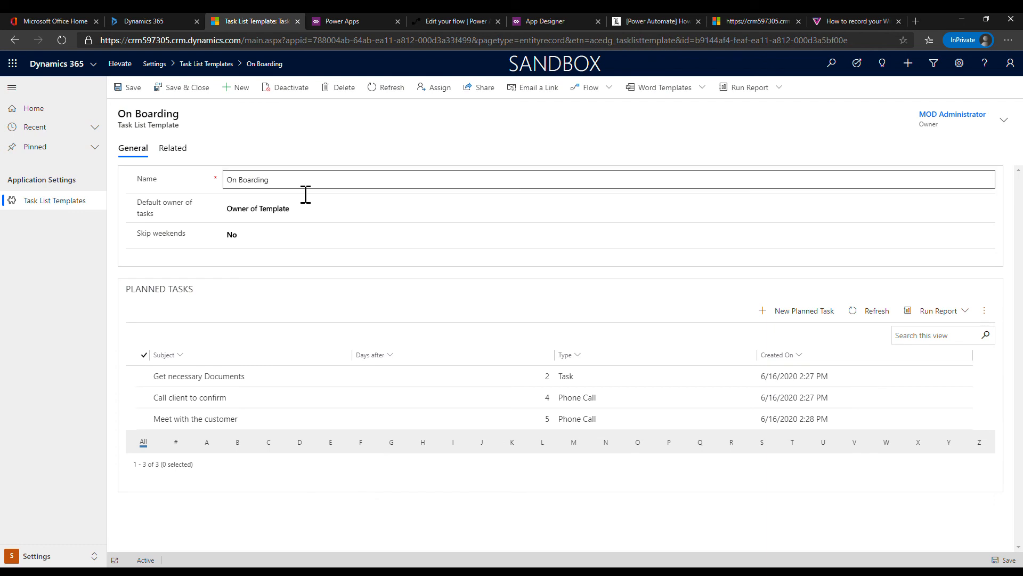
- Run the Clone Task List Template flow on the On Boarding template and open the cloned On Boarding - Copy record
click(610, 95)
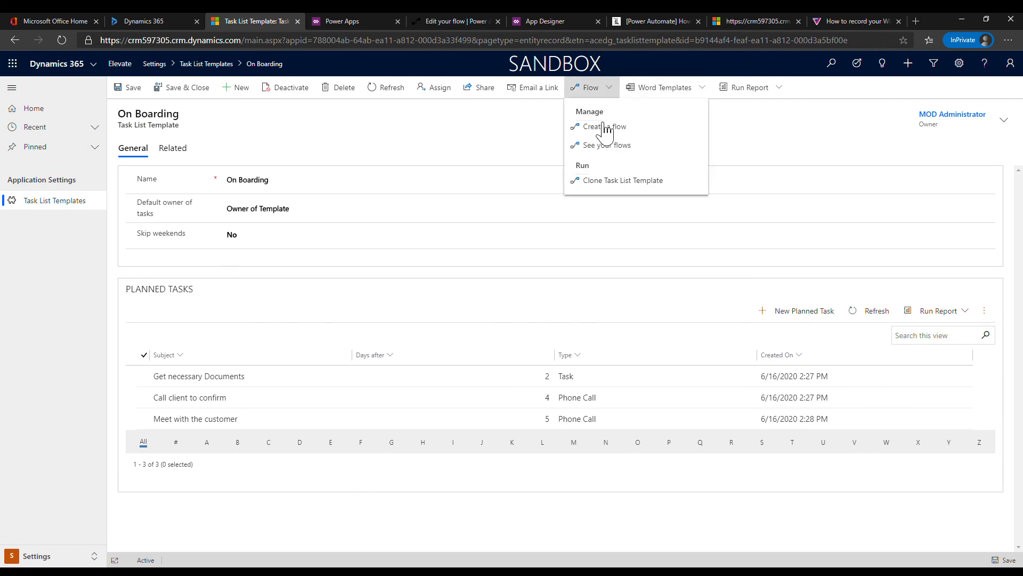
click(618, 184)
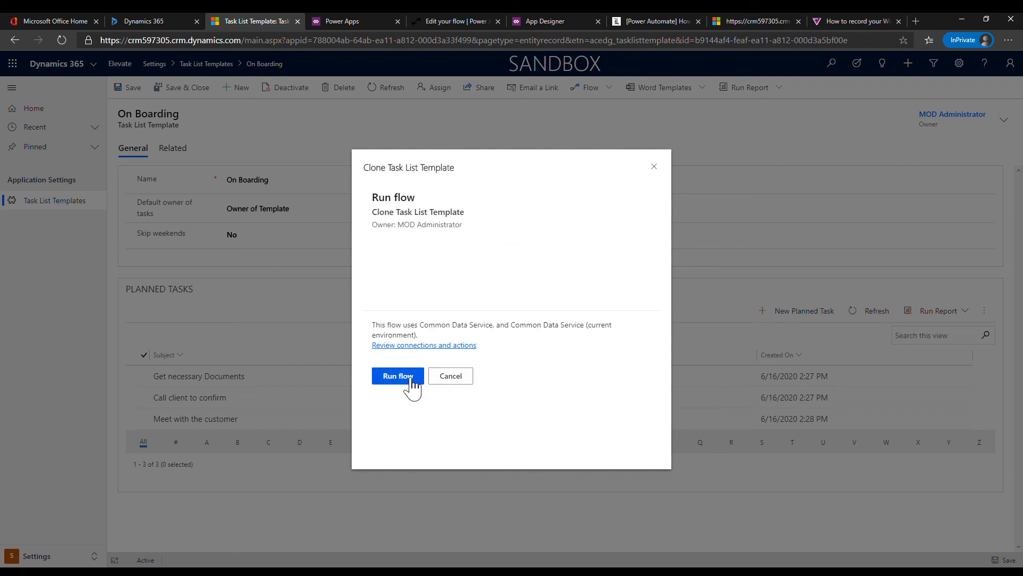
click(410, 378)
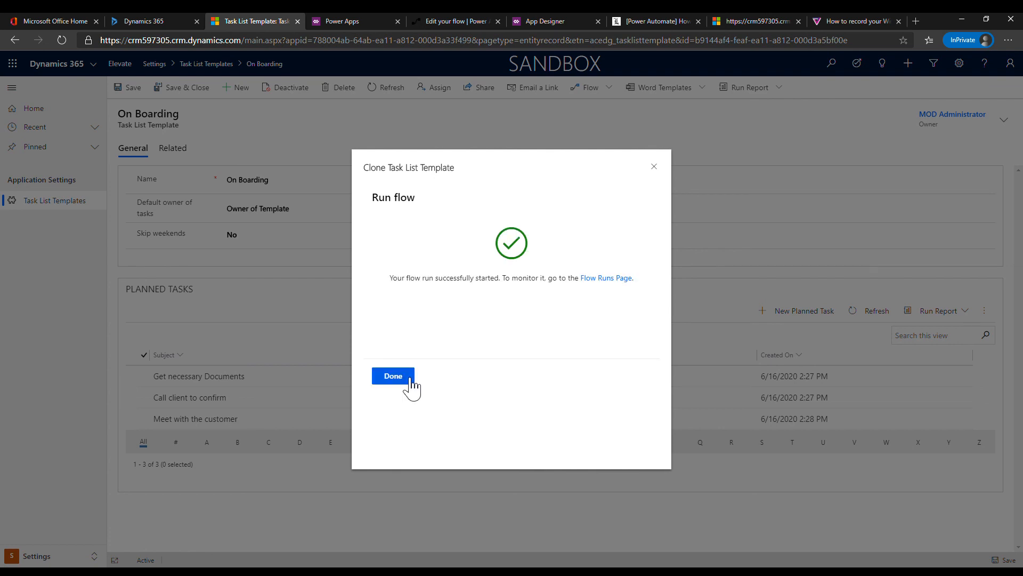
click(395, 378)
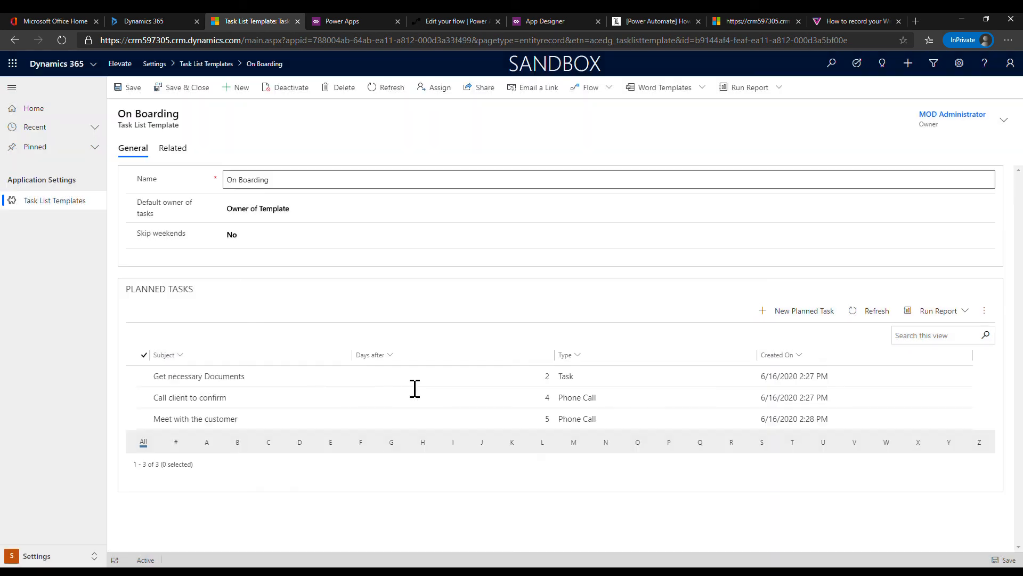
click(61, 209)
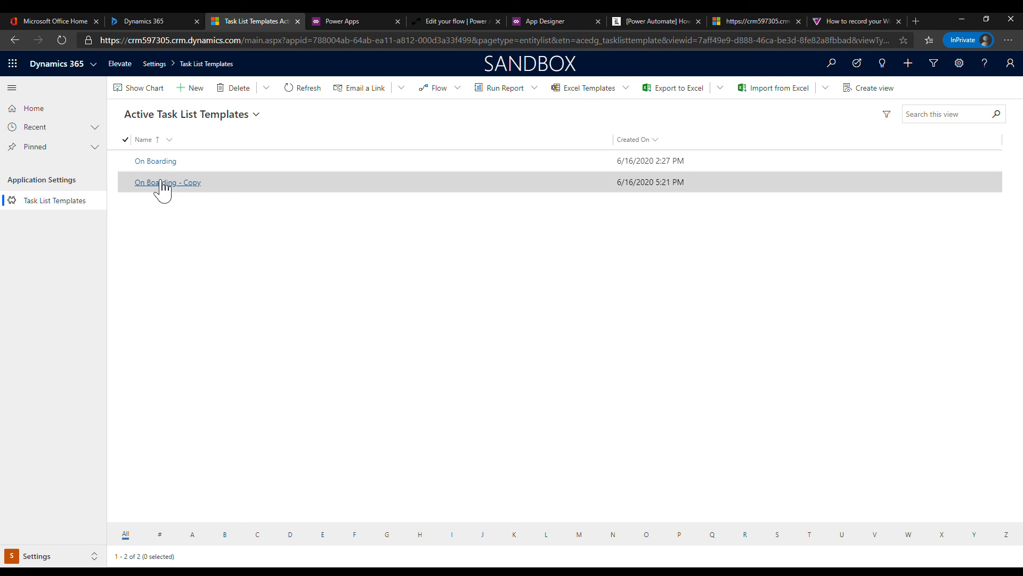
click(161, 183)
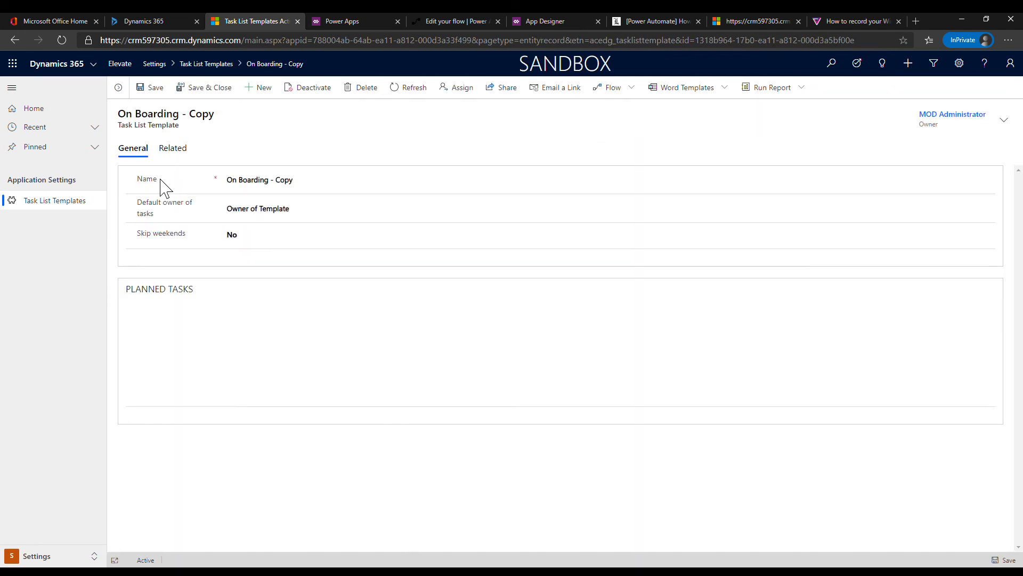